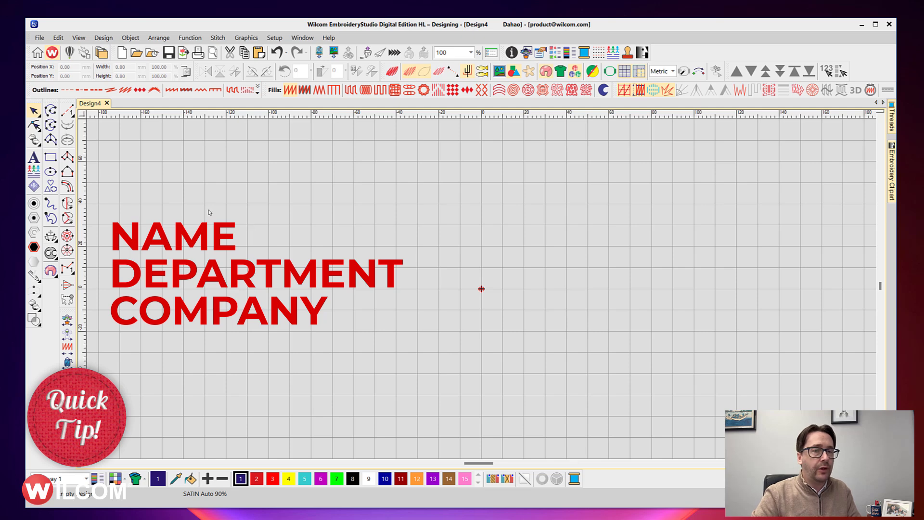
Step: Create a lettering line reading NAME on the blank design
click(34, 156)
click(322, 239)
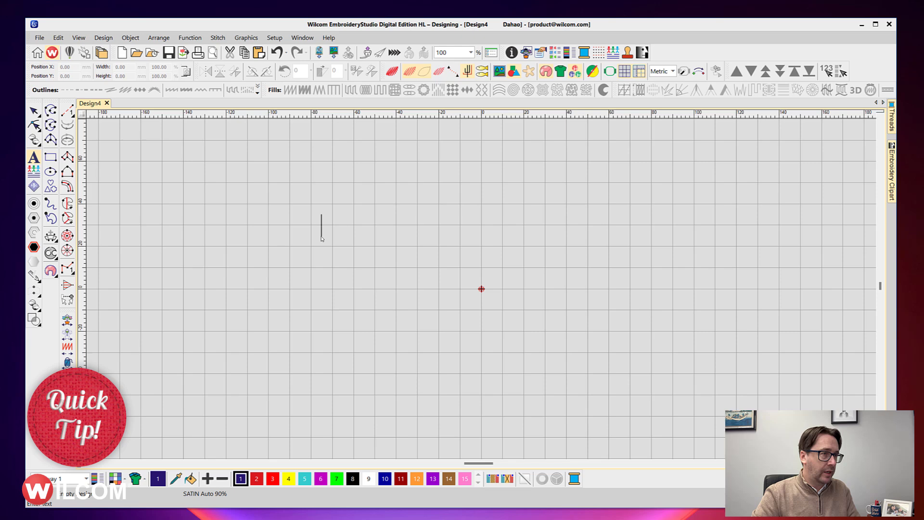
text(NAME)
click(33, 111)
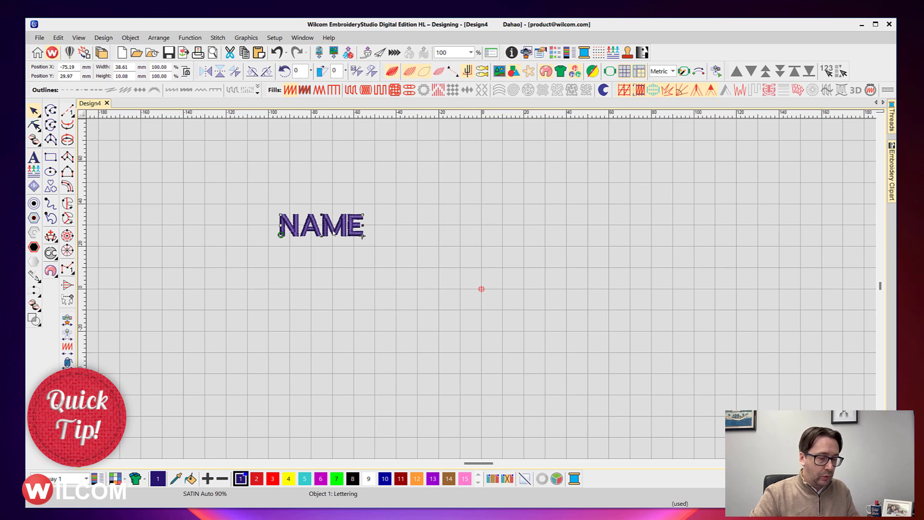
Step: Copy NAME about 20 mm lower and change the copy's text to TITLE
drag(327, 228, 323, 271)
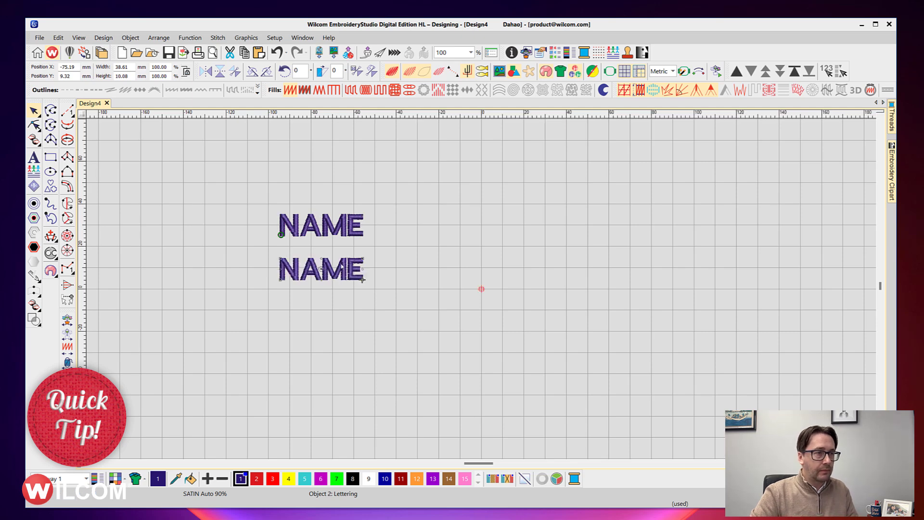
right_click(342, 266)
click(363, 272)
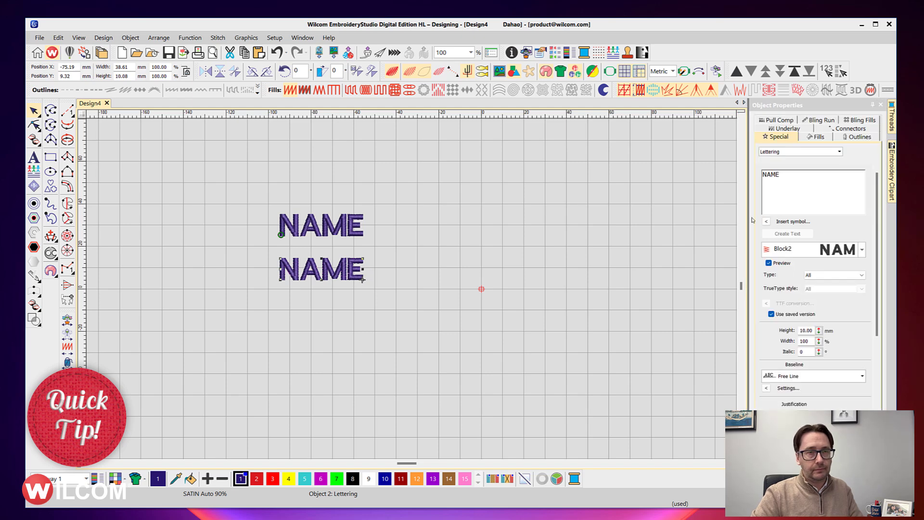
drag(805, 179, 767, 170)
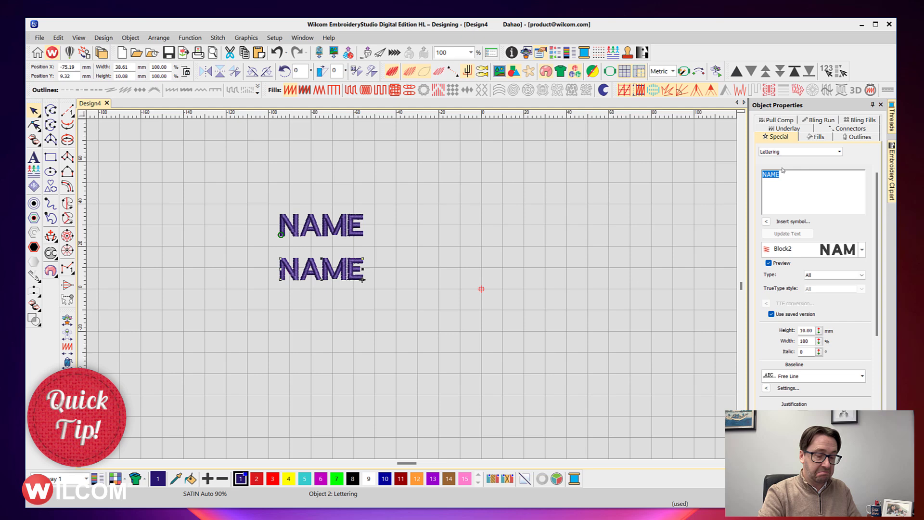
text(TITLE)
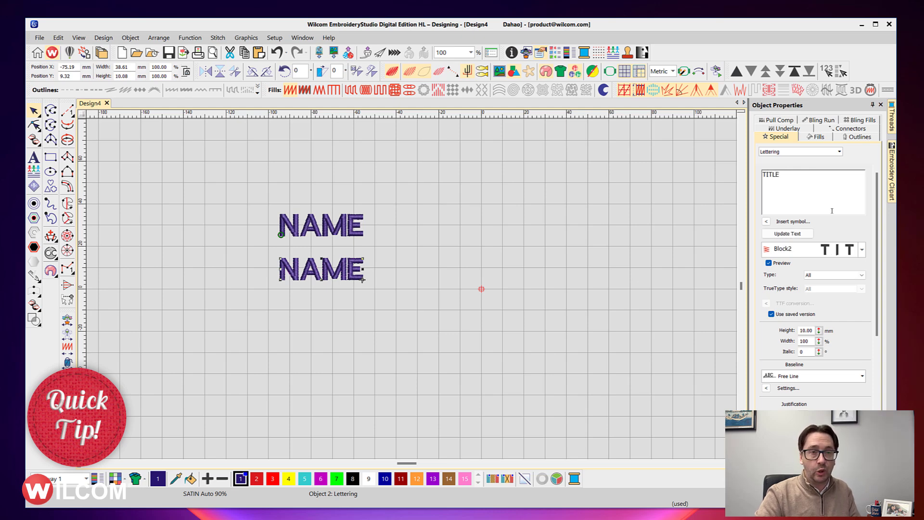
click(787, 234)
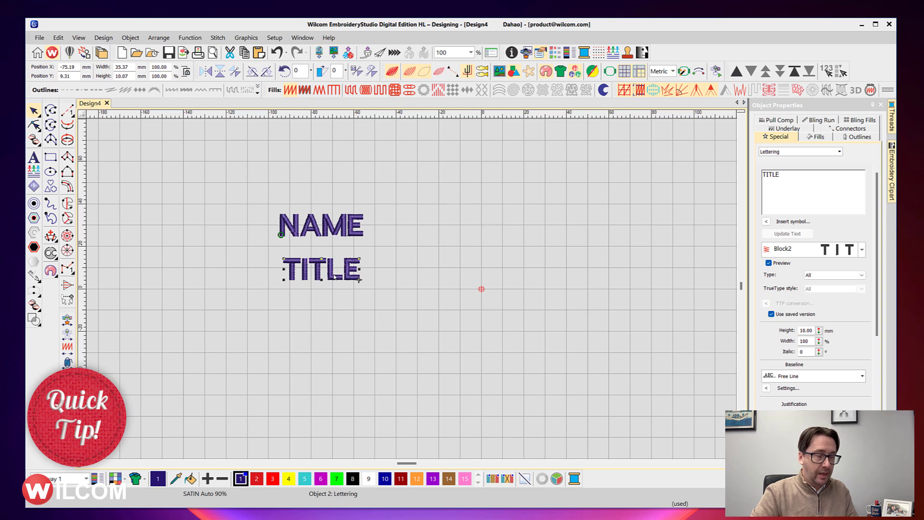
Step: Copy TITLE below it and change that copy's text to COMPANY
drag(333, 276, 333, 314)
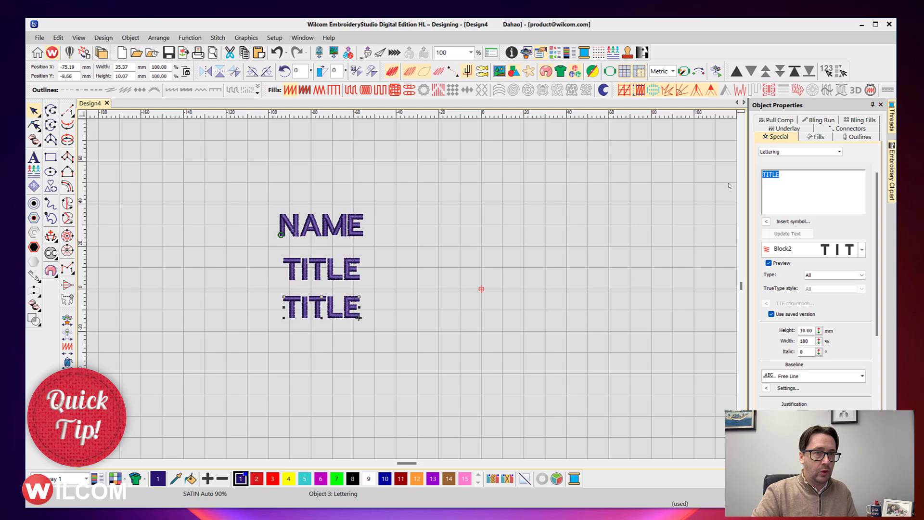
text(COMPANY)
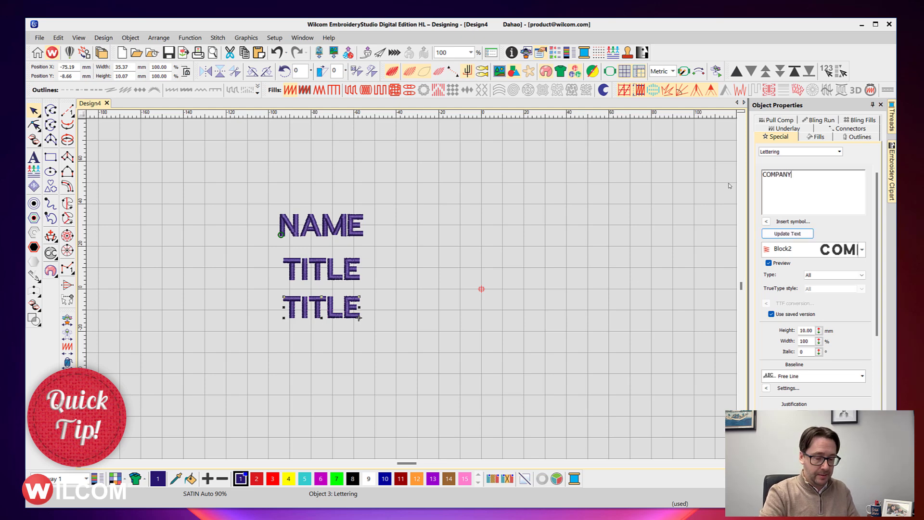
click(787, 234)
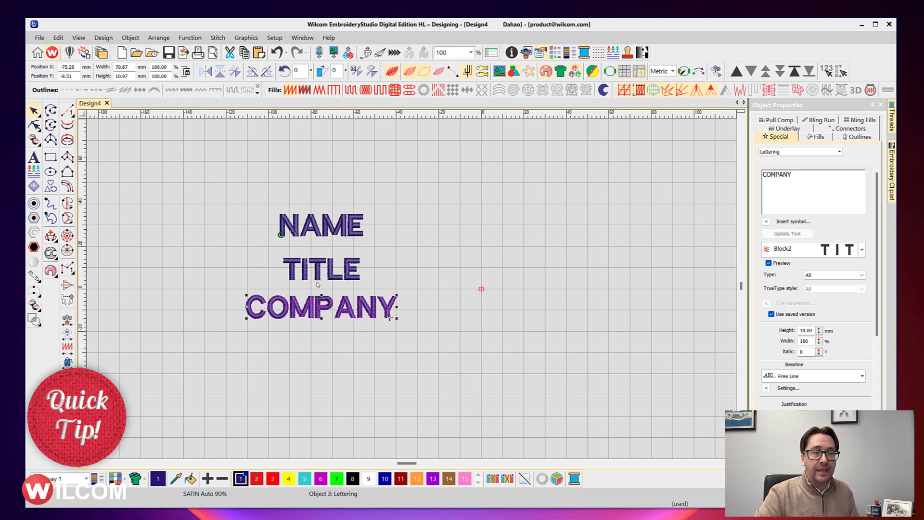
click(317, 284)
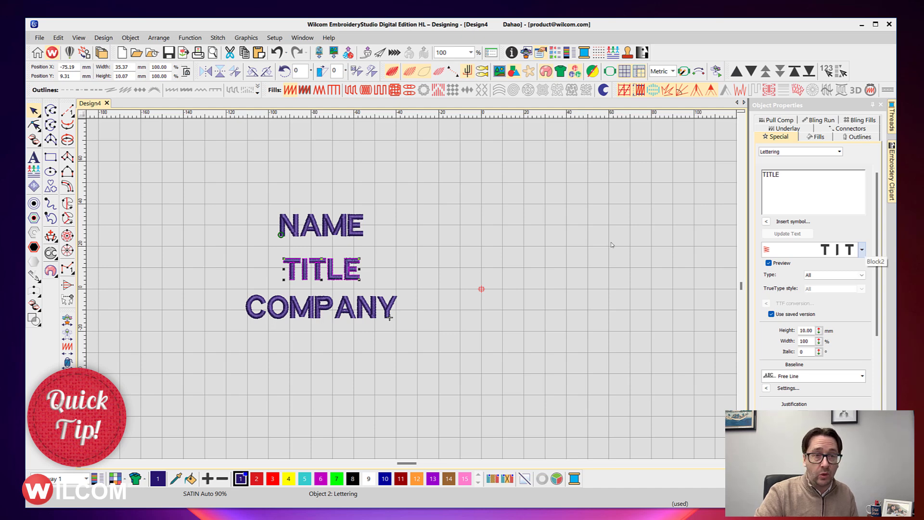
Step: Move TITLE and COMPANY up under NAME and set COMPANY's height to 8 mm
drag(335, 271, 333, 262)
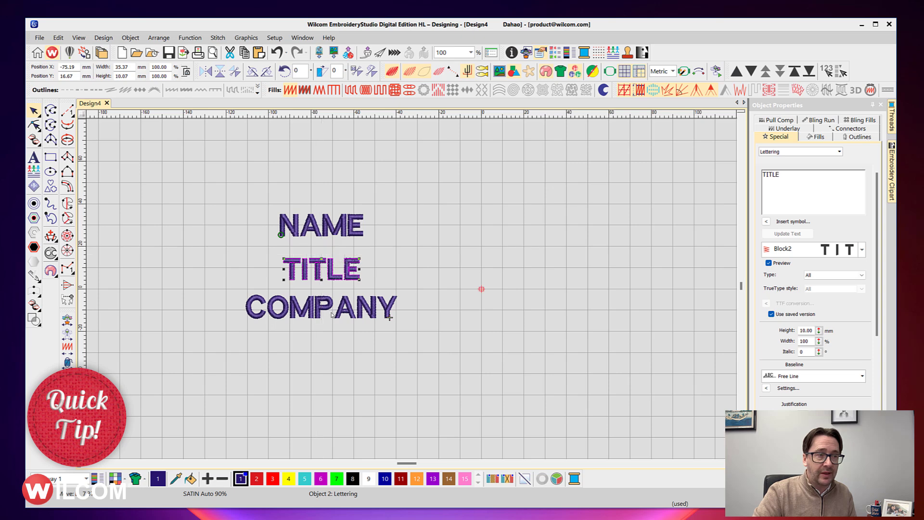
drag(323, 317, 321, 291)
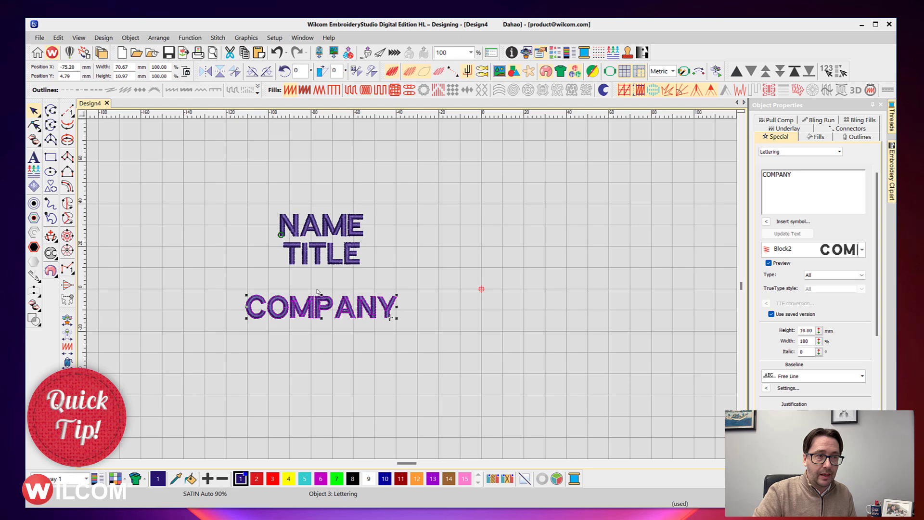
double_click(804, 331)
text(8)
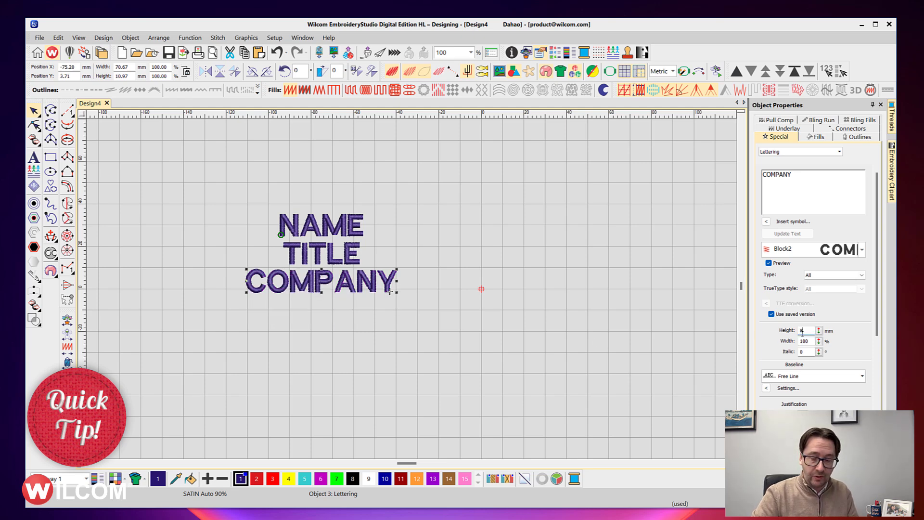
key(Return)
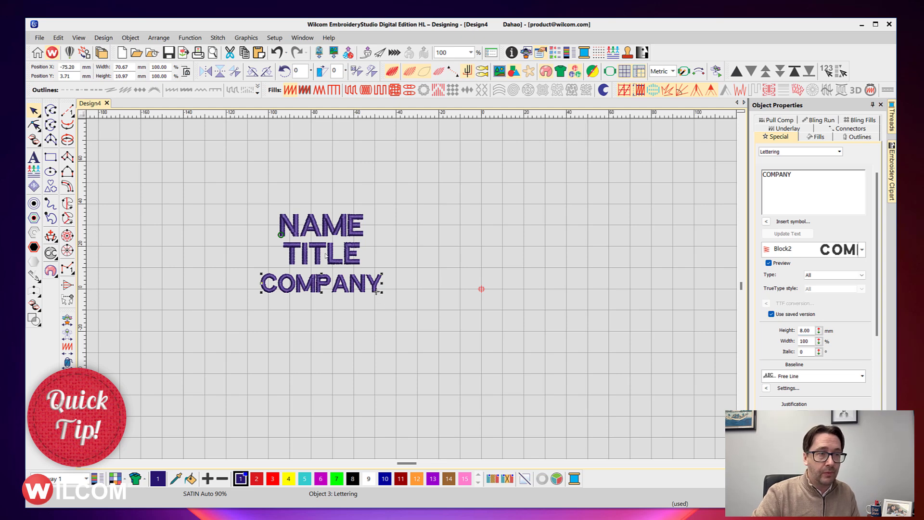
Step: Change the TITLE line's font to Bodoni
click(325, 255)
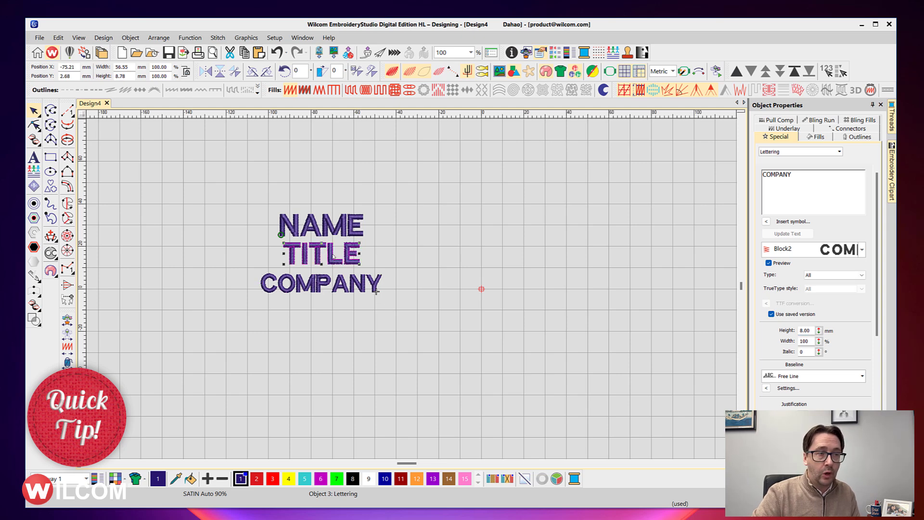
click(862, 249)
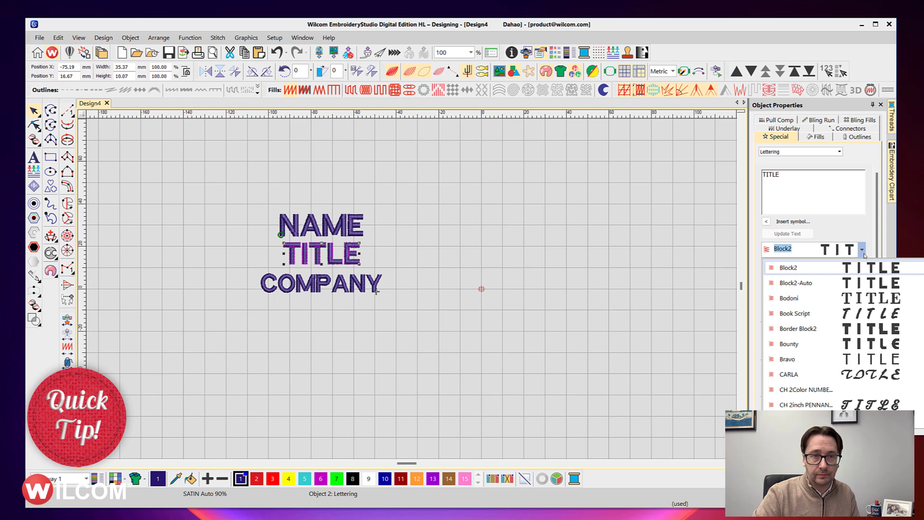
click(847, 297)
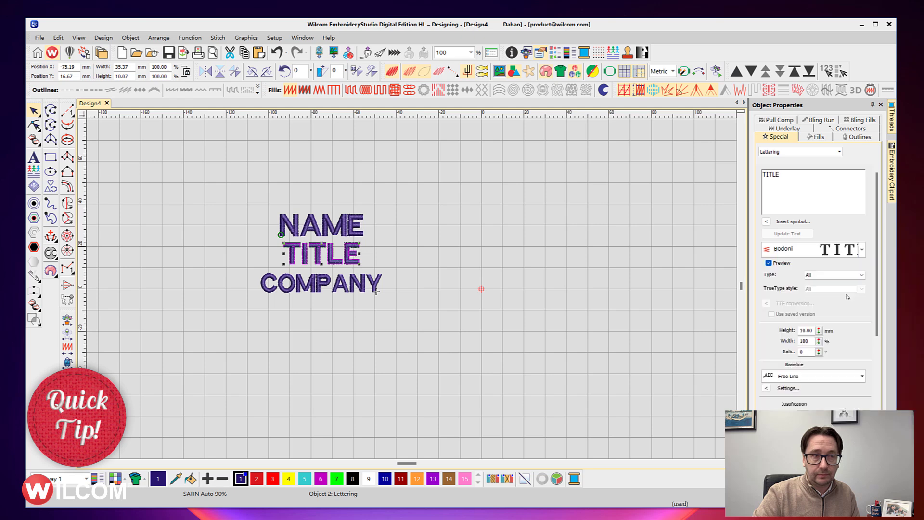
key(Escape)
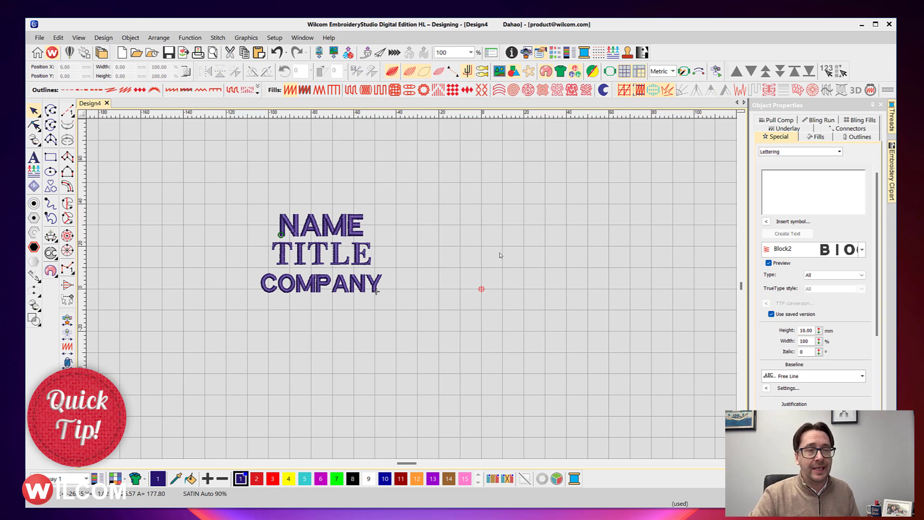
Step: Save the design as a team name template named 'Three Line Names' in the Custom folder
click(39, 37)
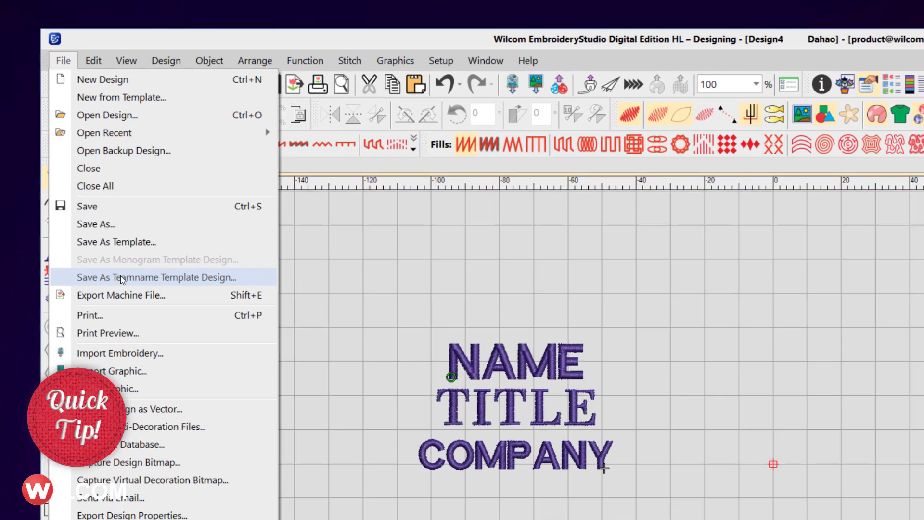
click(129, 292)
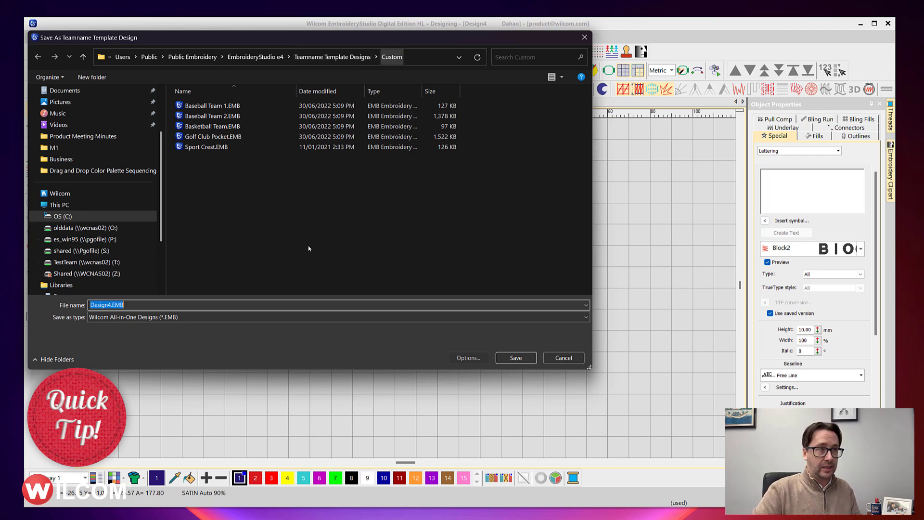
click(209, 301)
double_click(209, 301)
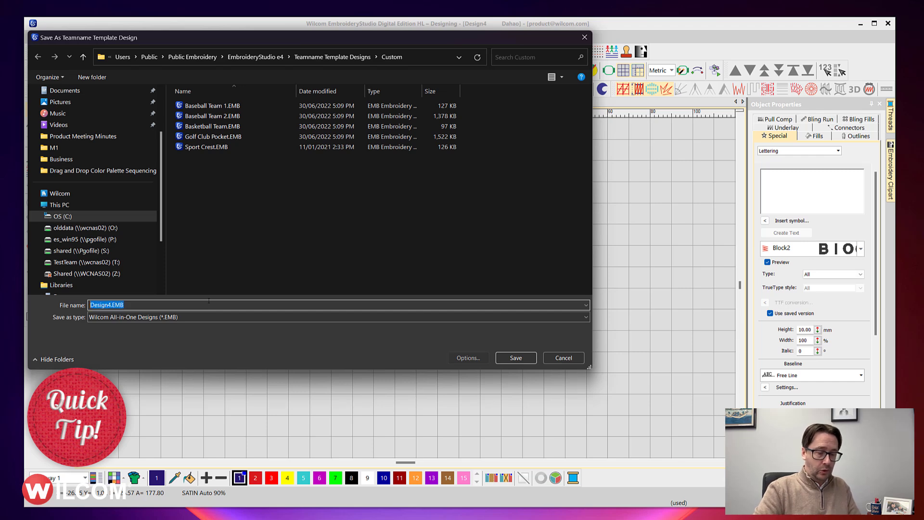
text(Three Lin)
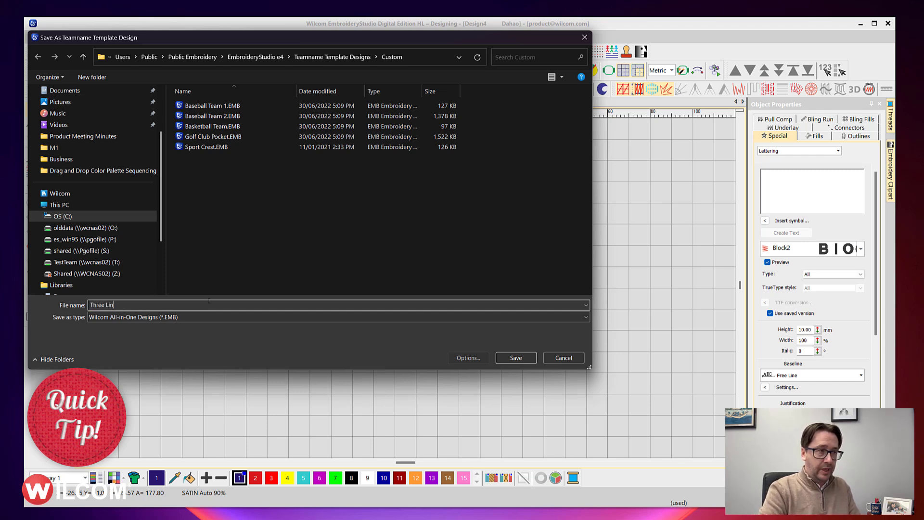
text(e Names)
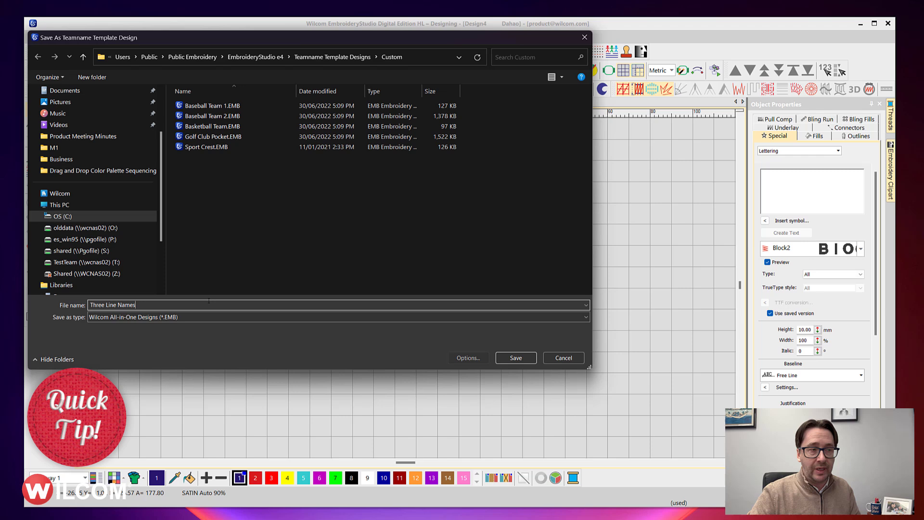
click(517, 358)
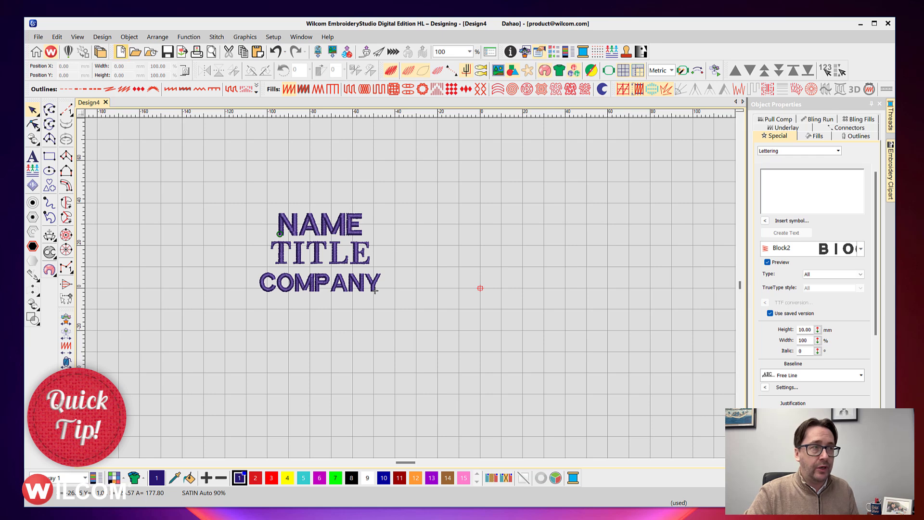
Step: Start a new design and drag the Three Line template from Team Names Designs onto the canvas
click(120, 51)
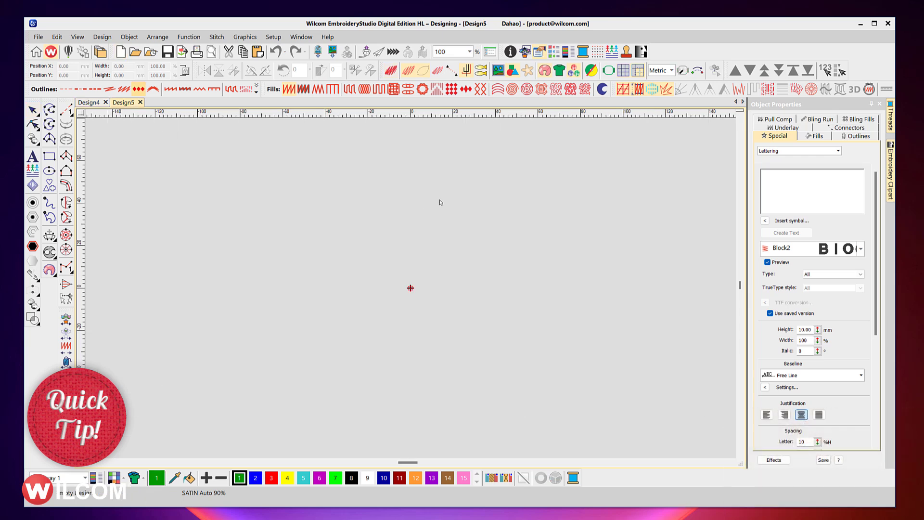
click(611, 52)
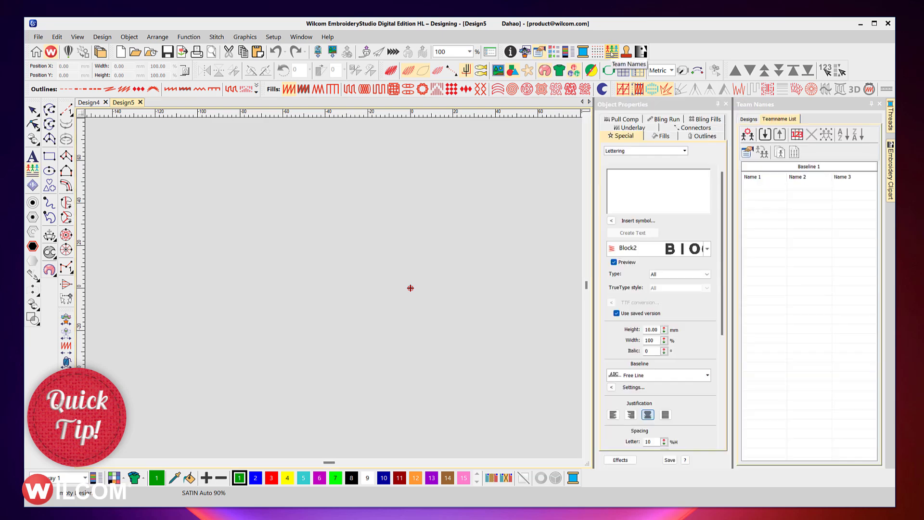
click(748, 120)
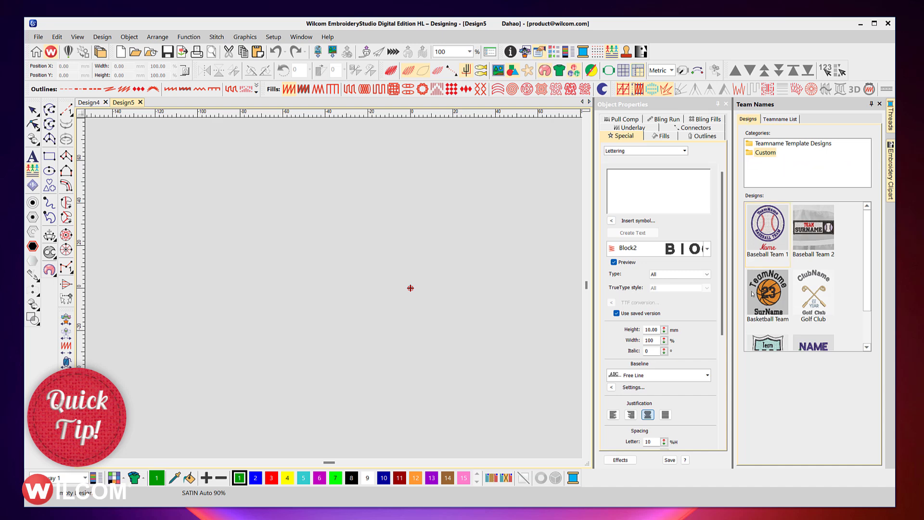
scroll(864, 265, down, 1)
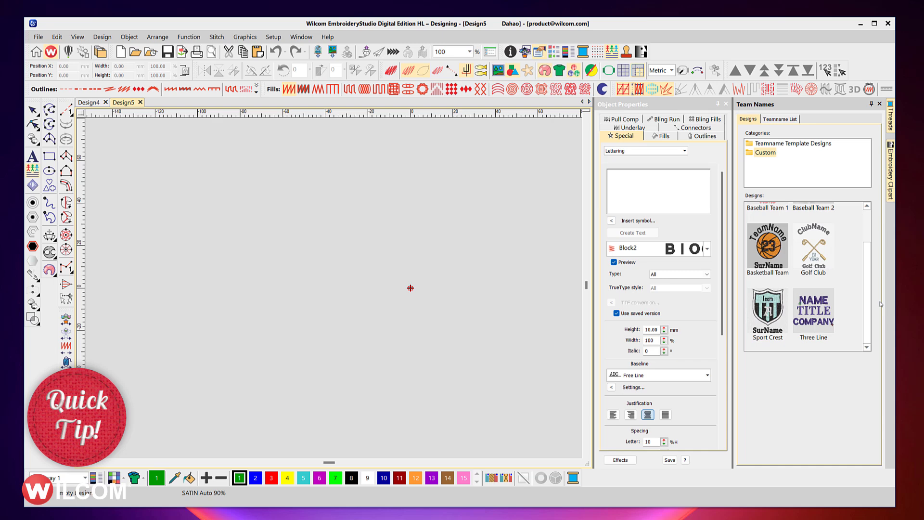
click(820, 325)
drag(820, 326, 398, 258)
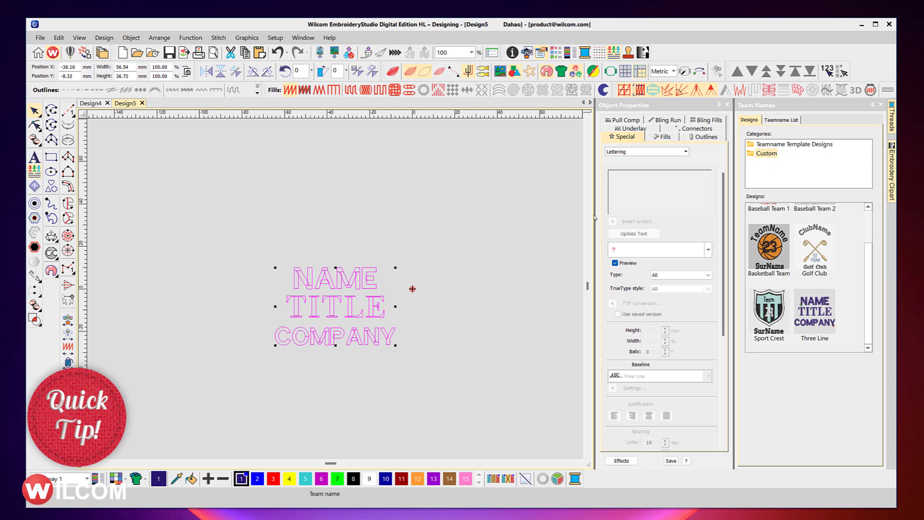
Step: Fill the Teamname List row with JOHN DOE, Department Head and XYZ Corporation
click(779, 121)
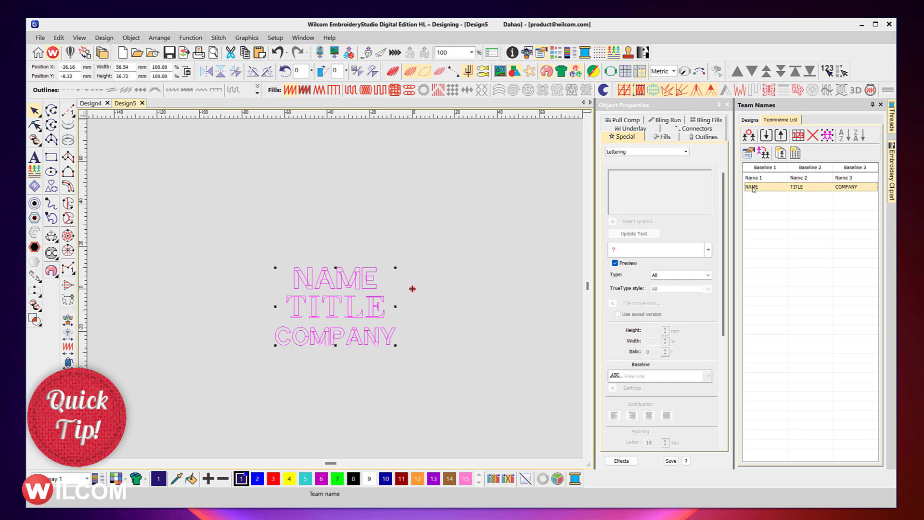
double_click(752, 188)
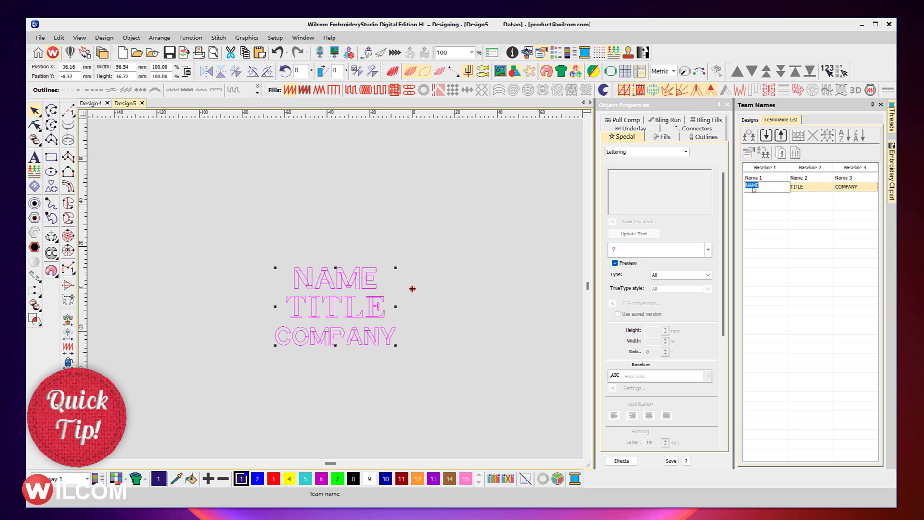
text(JOHN DOE)
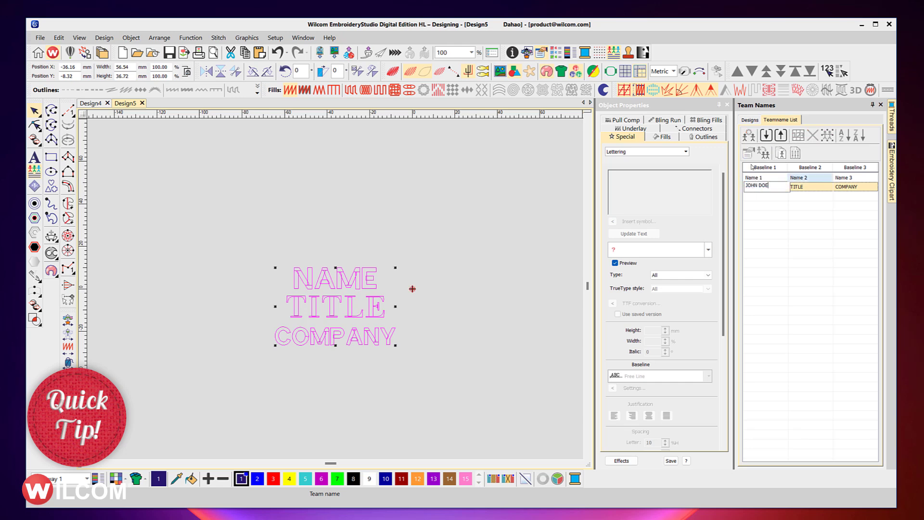
key(Return)
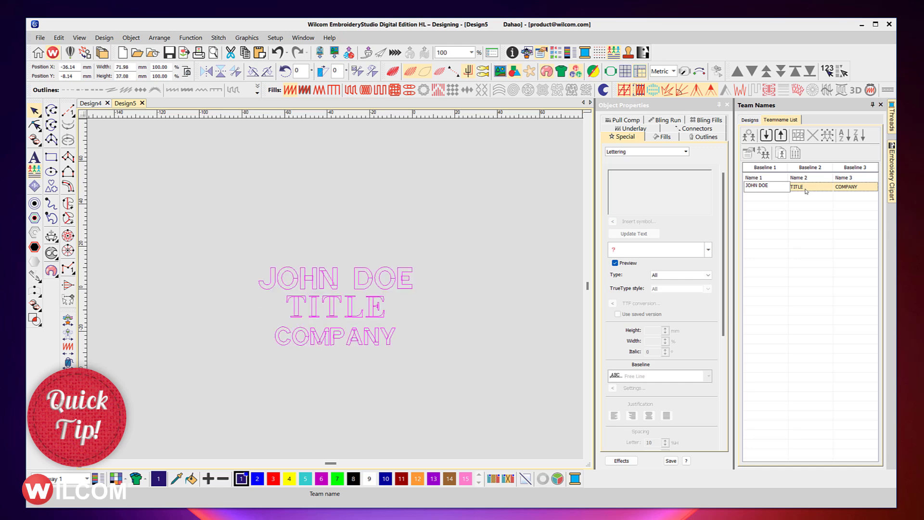
double_click(805, 188)
text(Depart)
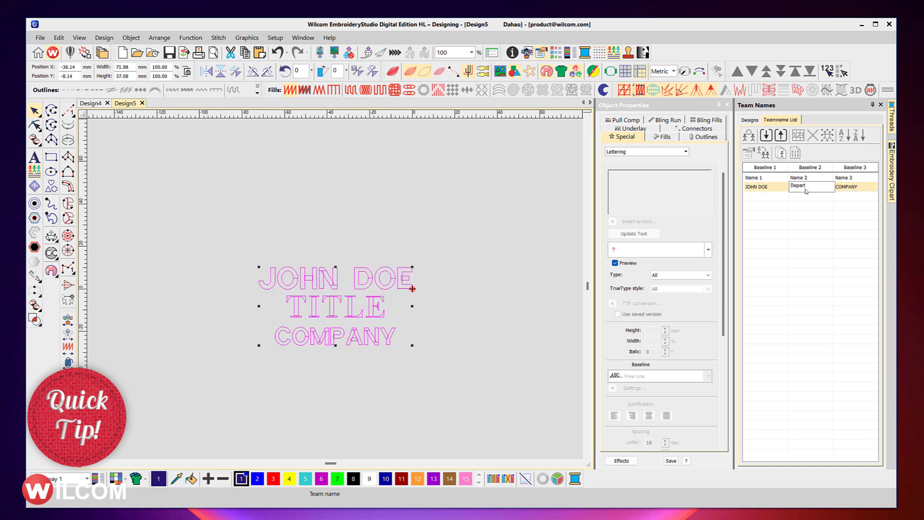
text(ment Head)
key(Return)
double_click(845, 186)
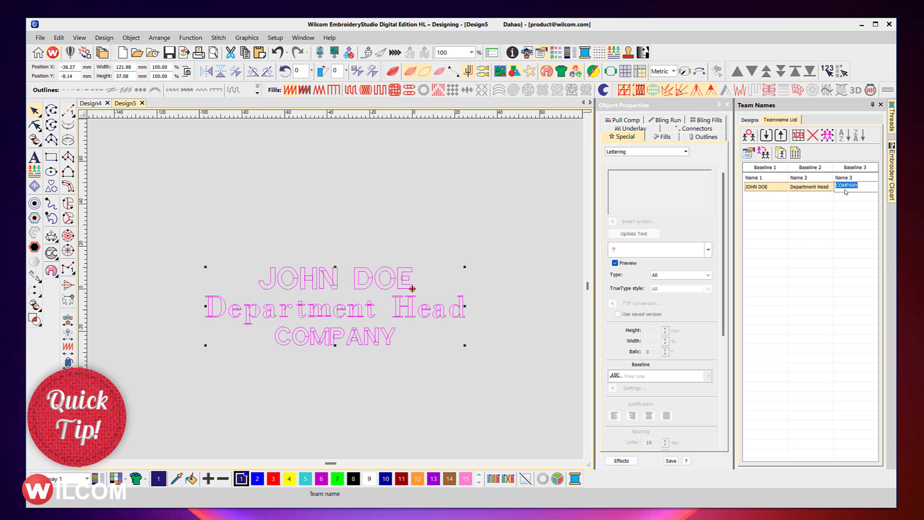
text(XYZ)
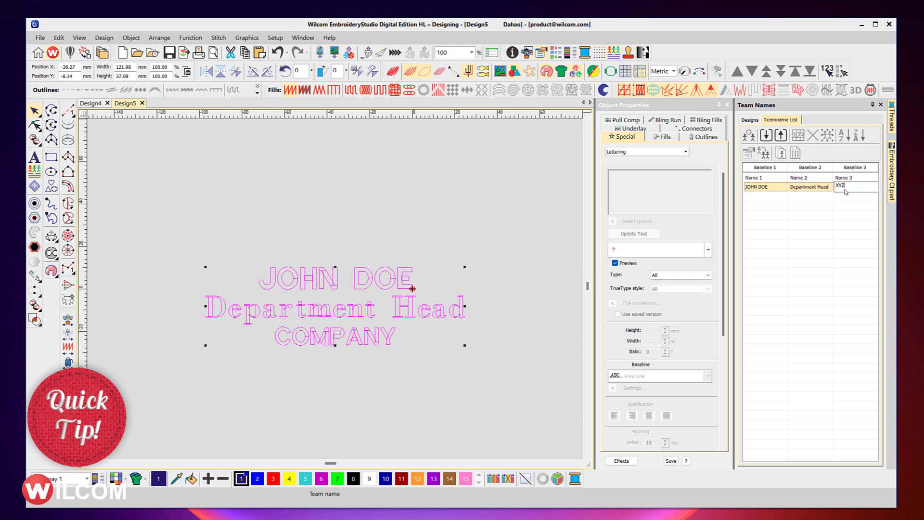
text( Corporation)
key(Return)
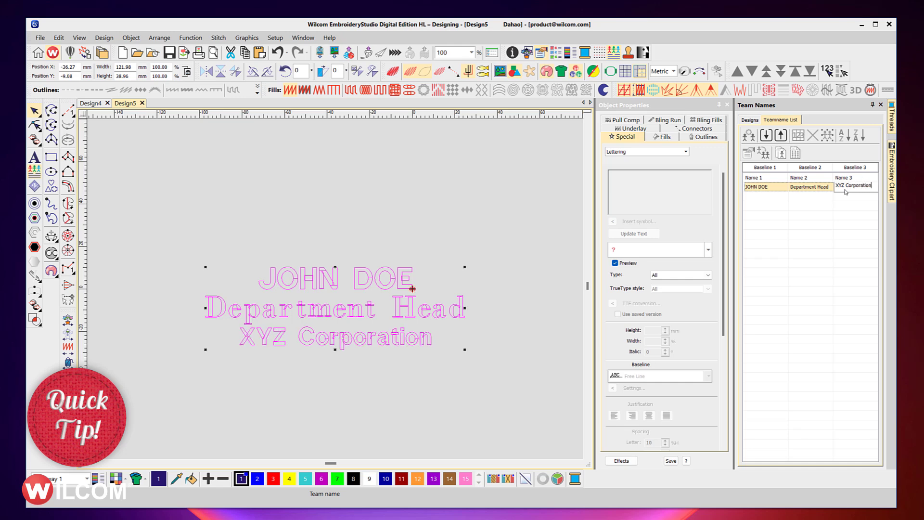
Step: Import the e4-1010.EMB logo and place it just above the lettering
click(300, 205)
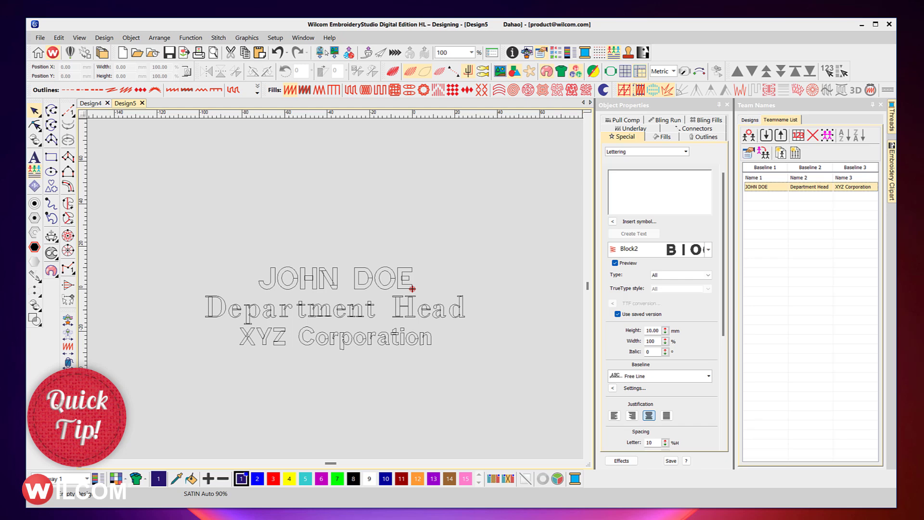
click(320, 52)
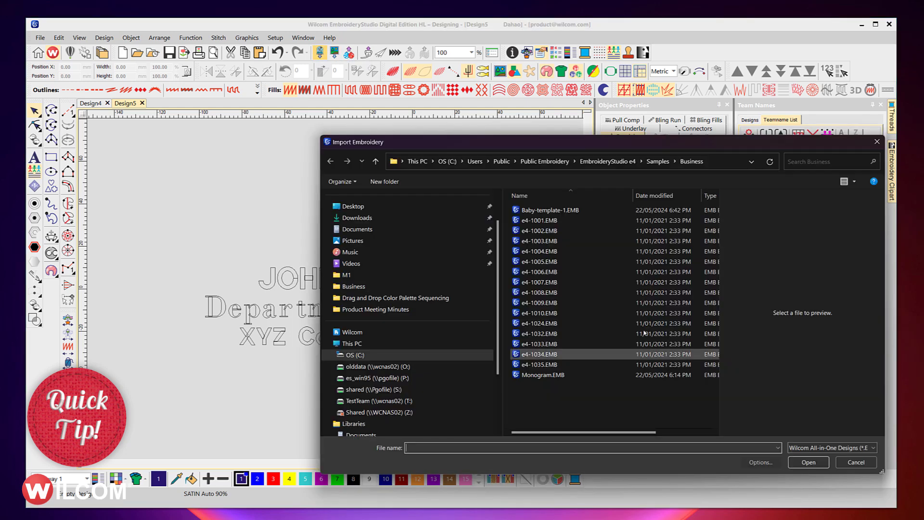
click(536, 314)
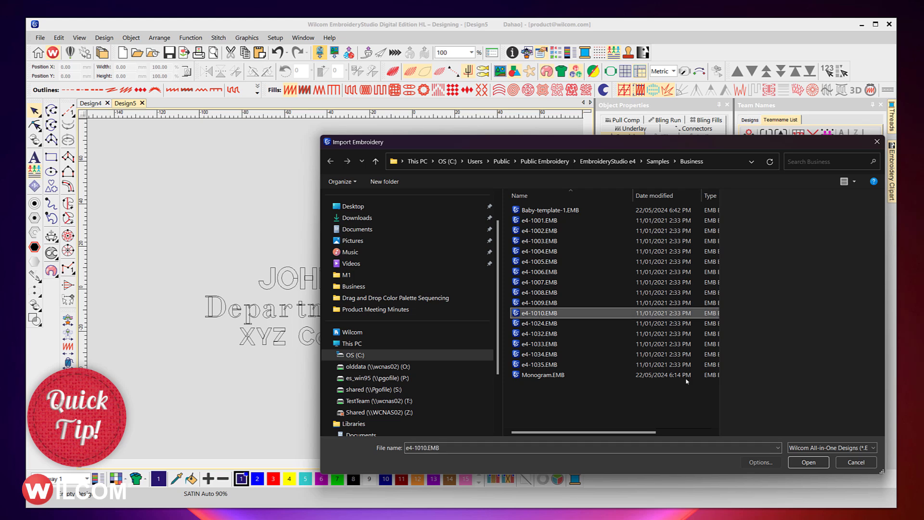
click(813, 462)
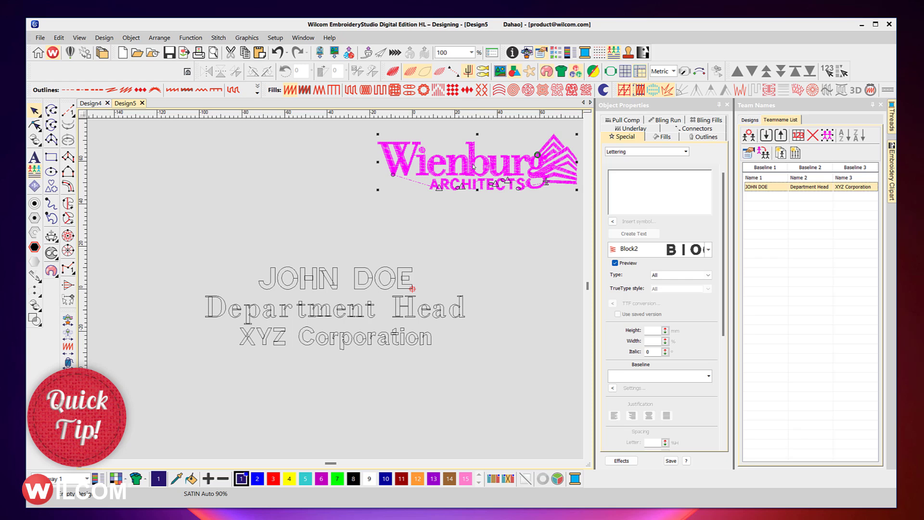
drag(473, 167, 331, 220)
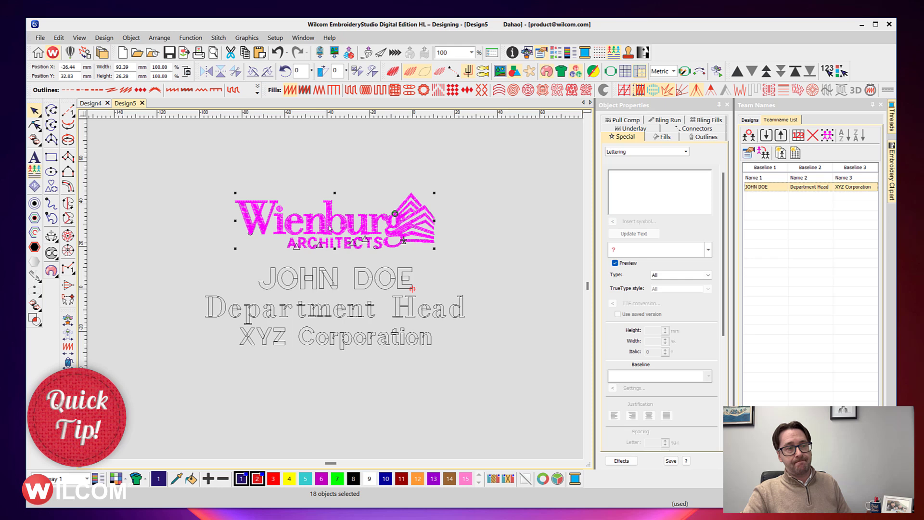
click(339, 286)
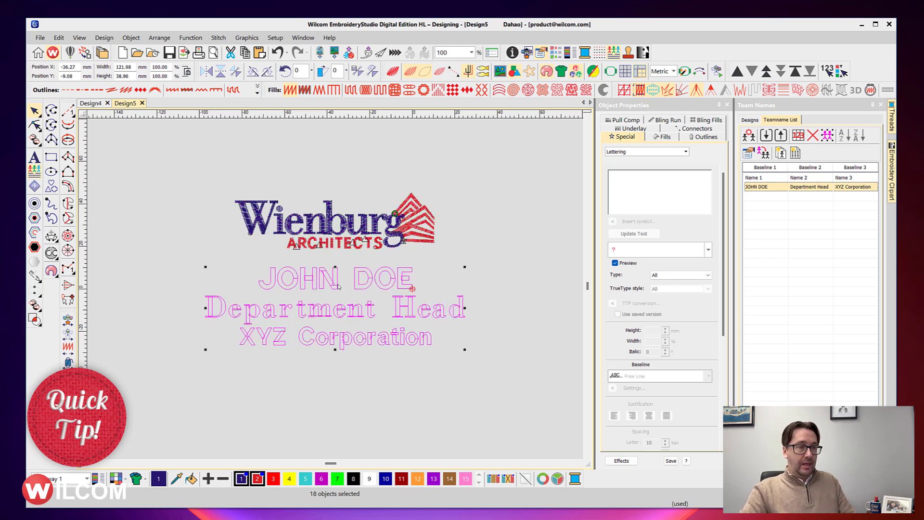